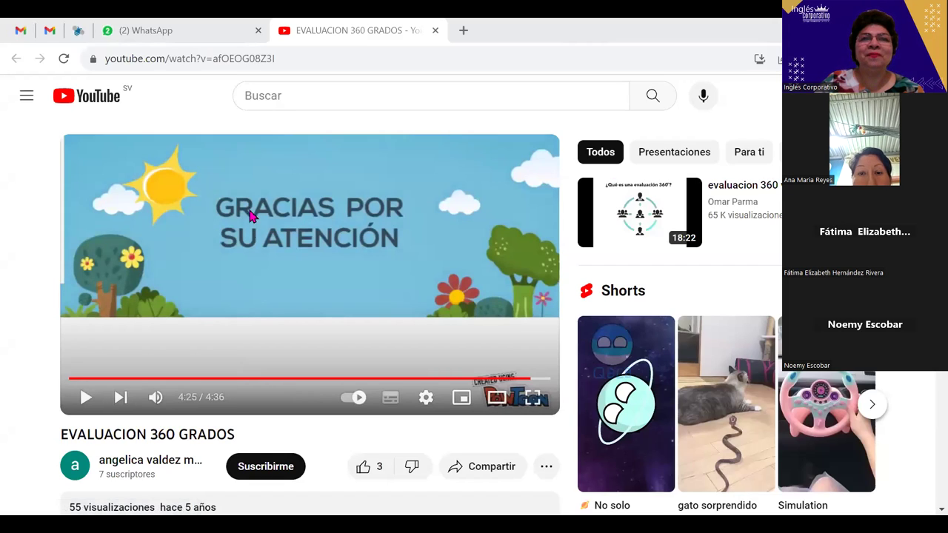
Switch from the video to Gmail, open Google Forms from its apps list, and create a blank form
left_click(20, 30)
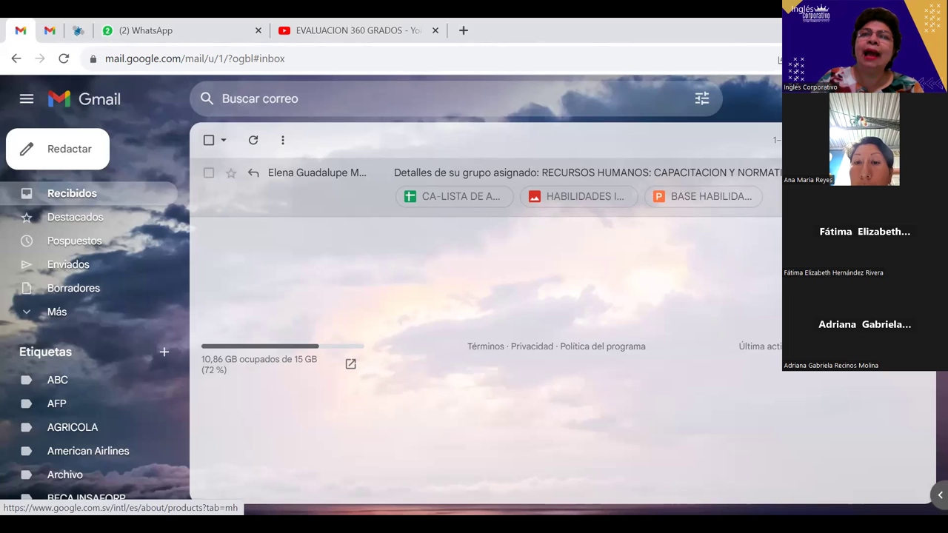
left_click(881, 99)
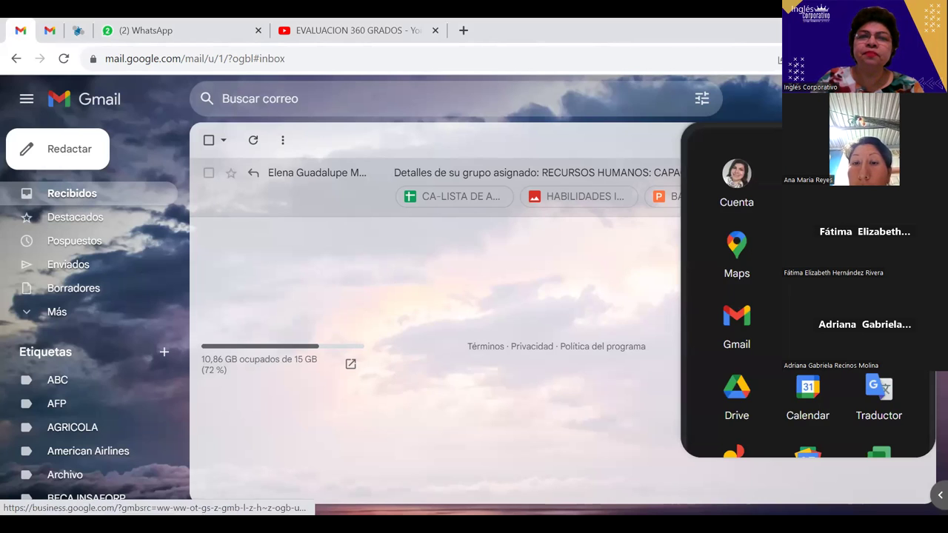
scroll(807, 289, "down", 3)
scroll(807, 289, "down", 5)
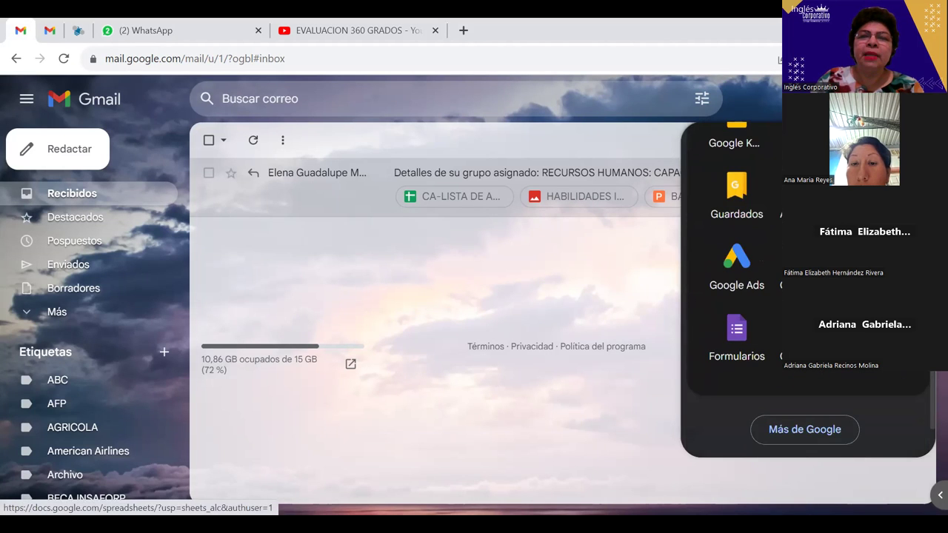
left_click(735, 332)
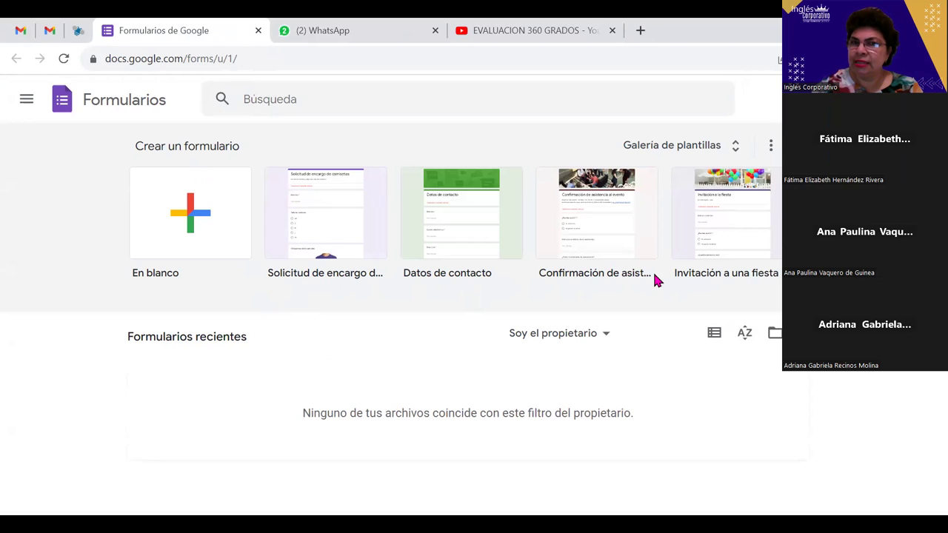
left_click(188, 211)
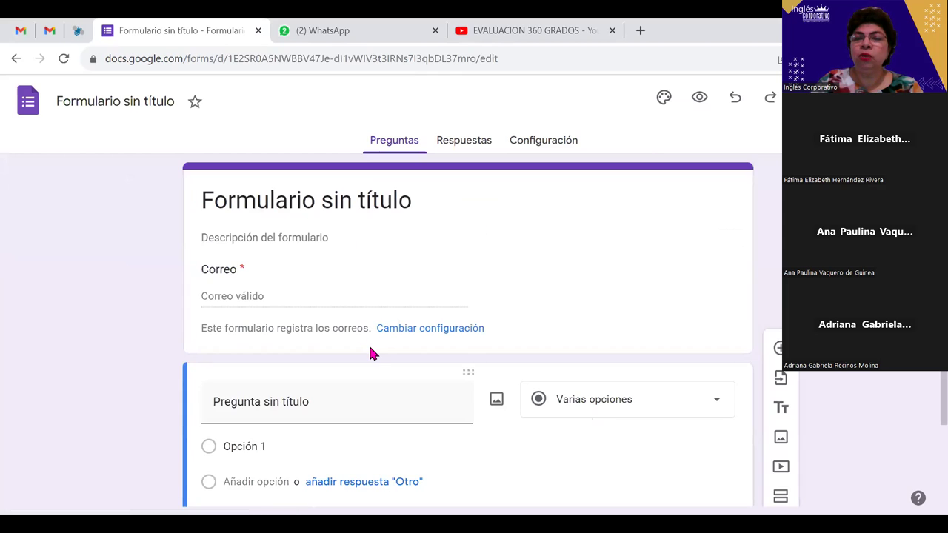
Name the form EVALUACION 360 and apply the same text as its heading
left_click(173, 103)
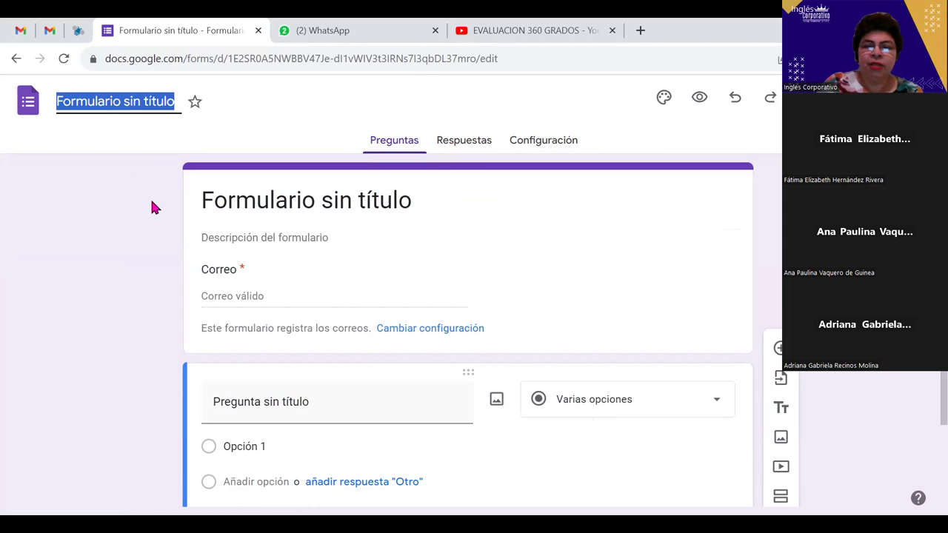
type("EV")
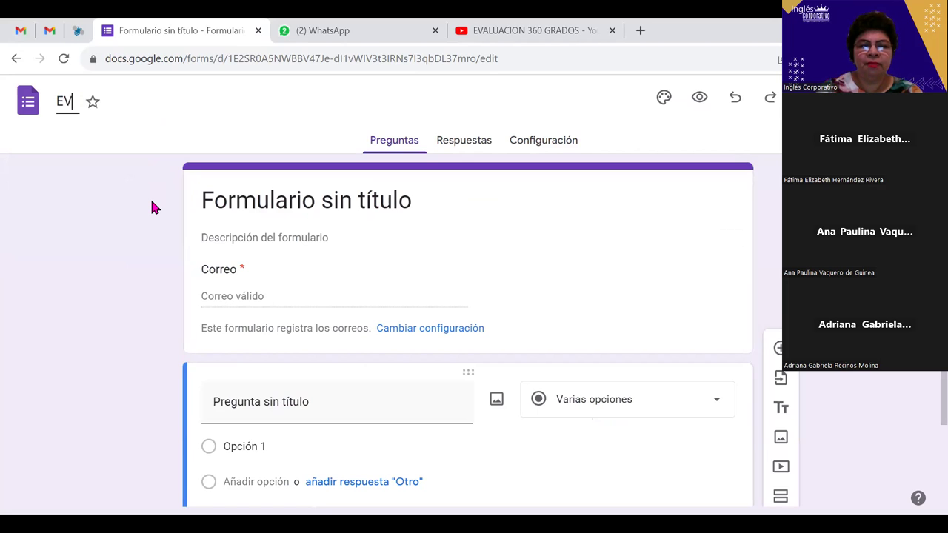
type("ALUACION 360")
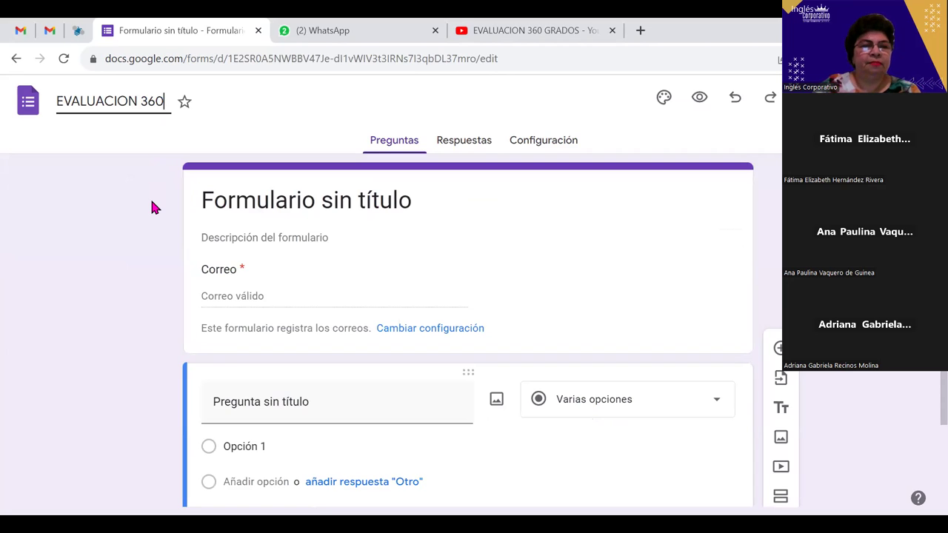
left_click(530, 228)
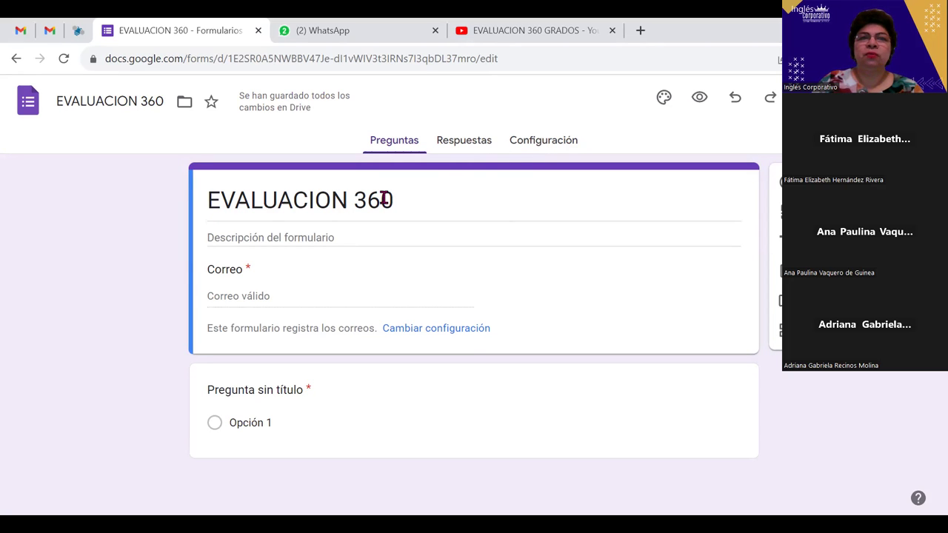
Insert a new section between the form header and the untitled question, and title it LIDERAZGO
left_click(242, 237)
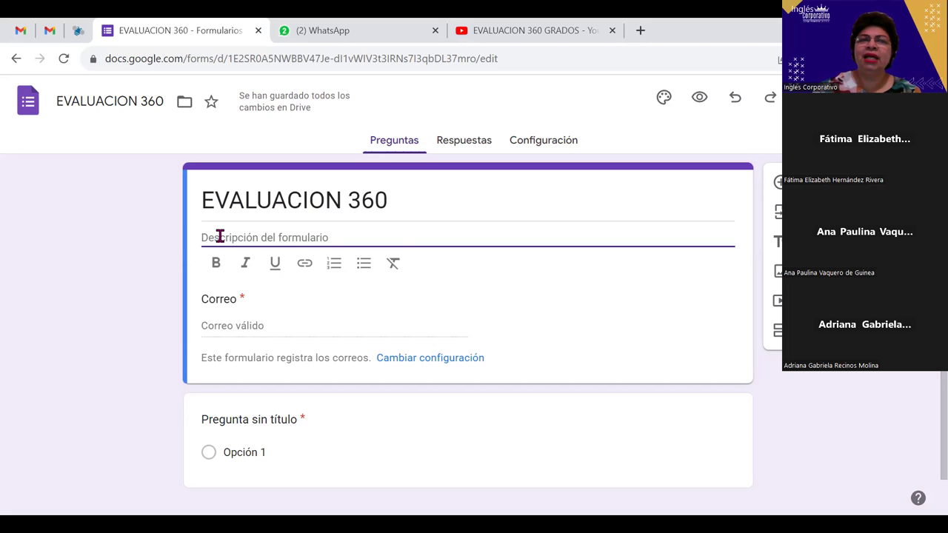
scroll(514, 323, "down", 1)
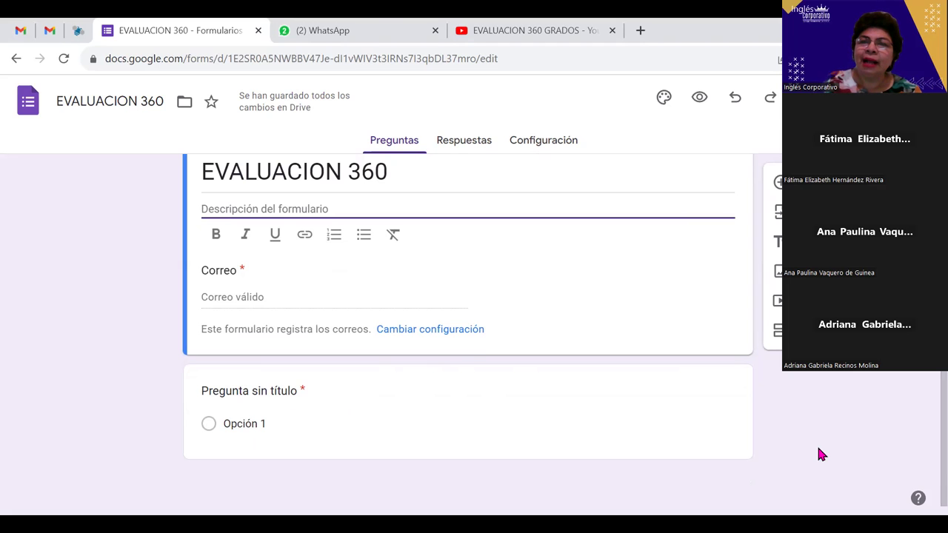
left_click(778, 331)
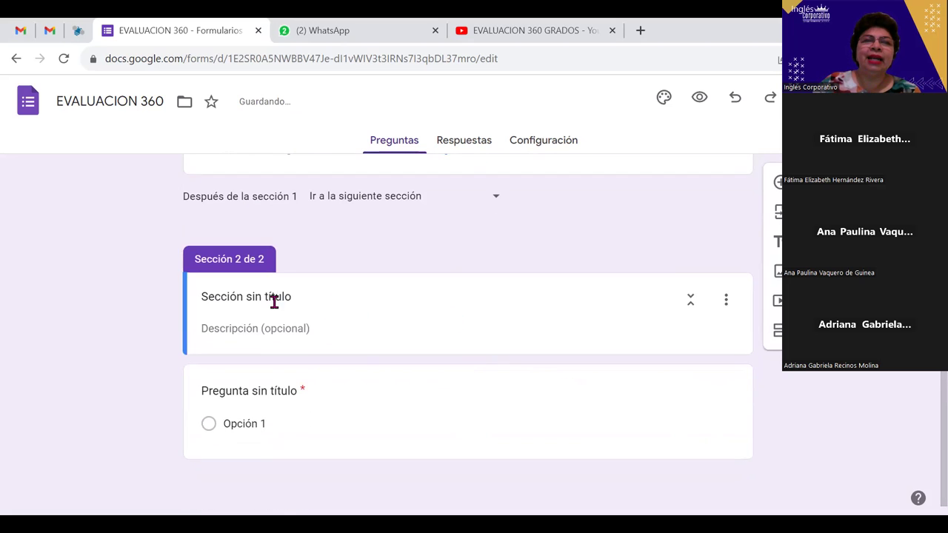
left_click(293, 296)
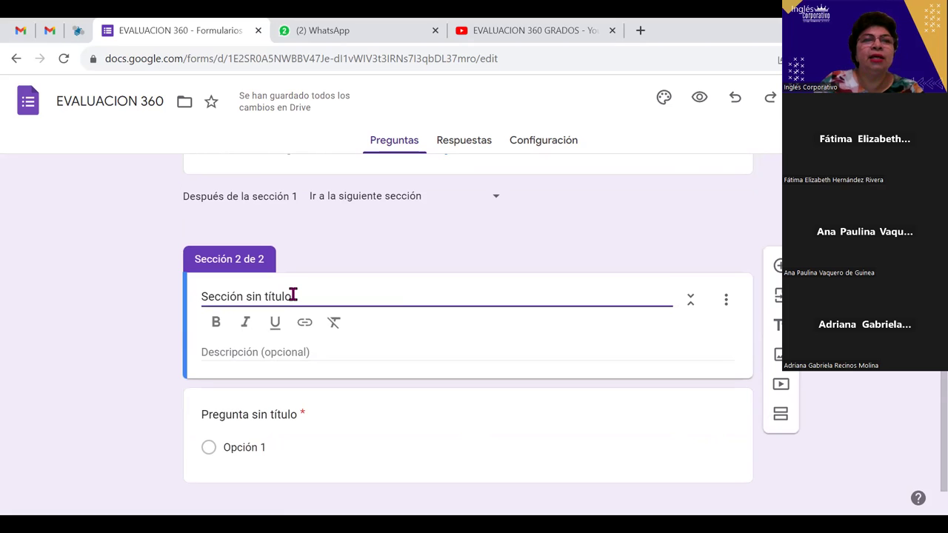
key("BackSpace")
key("BackSpace")
key("BackSpace")
key("BackSpace")
key("BackSpace")
key("BackSpace")
key("BackSpace")
key("BackSpace")
key("BackSpace")
key("BackSpace")
key("BackSpace")
key("BackSpace")
key("BackSpace")
key("BackSpace")
key("BackSpace")
key("BackSpace")
key("BackSpace")
key("BackSpace")
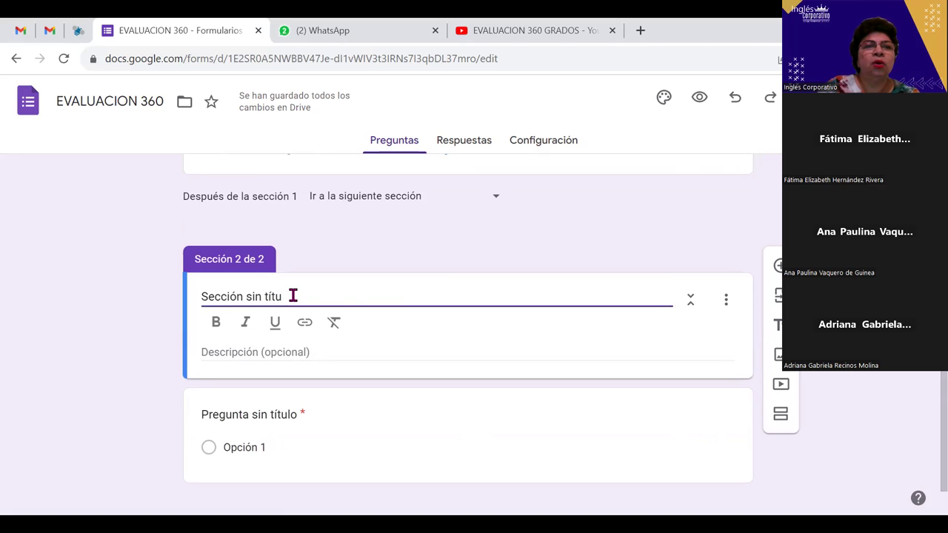
type("L")
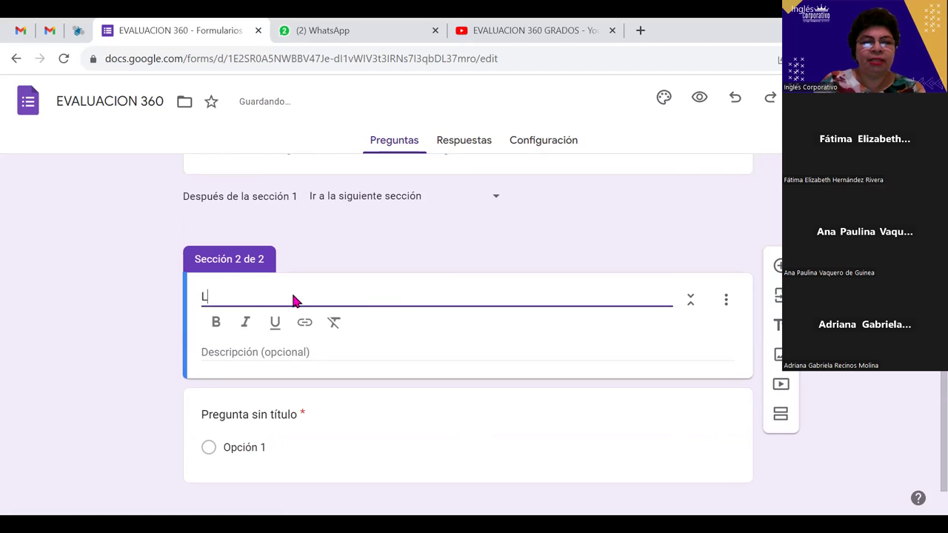
type("IDERAZGO")
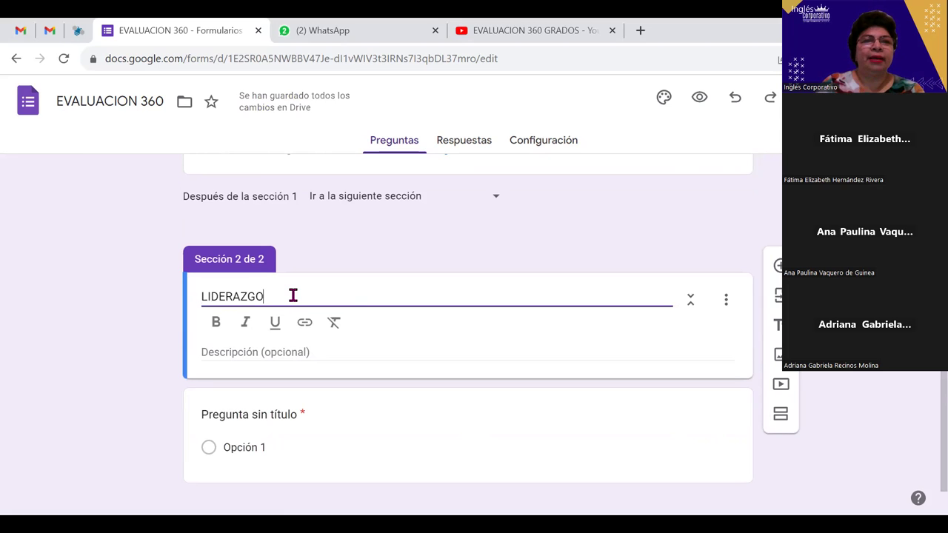
left_click(460, 251)
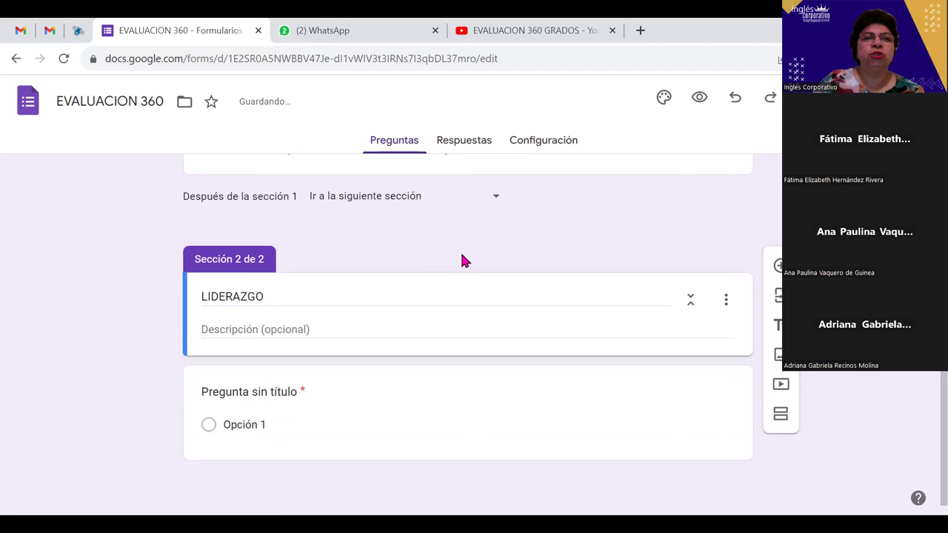
Try the Cuadrícula de varias opciones and Desplegable answer types on the untitled question in the LIDERAZGO section
left_click(303, 406)
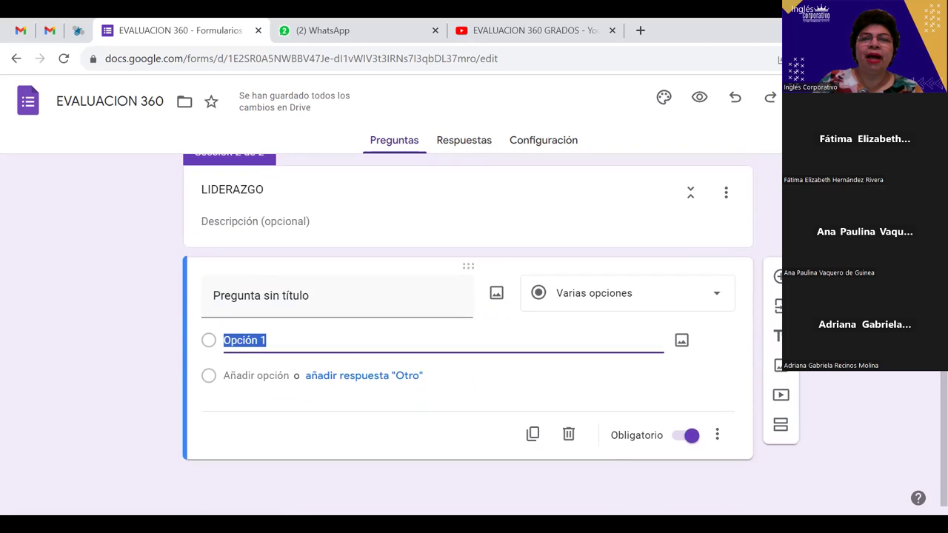
left_click(714, 299)
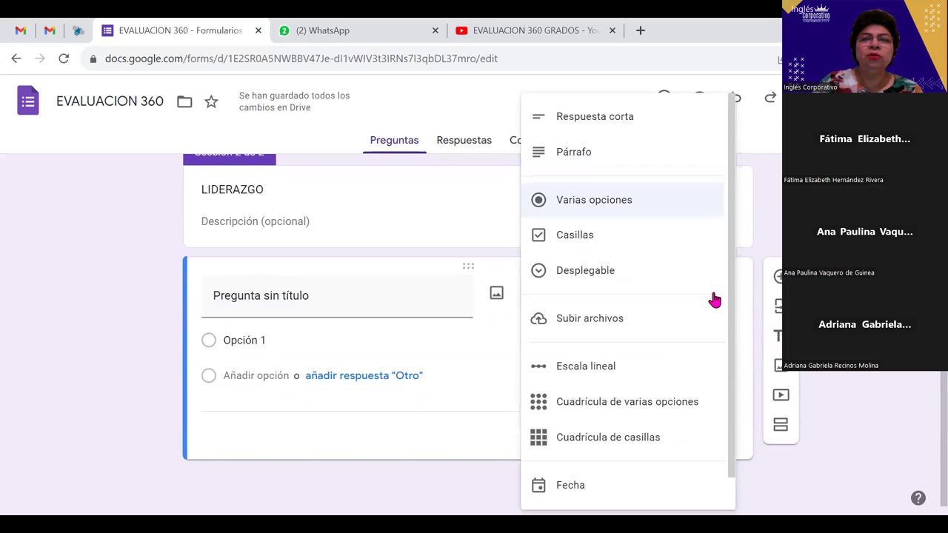
left_click(599, 404)
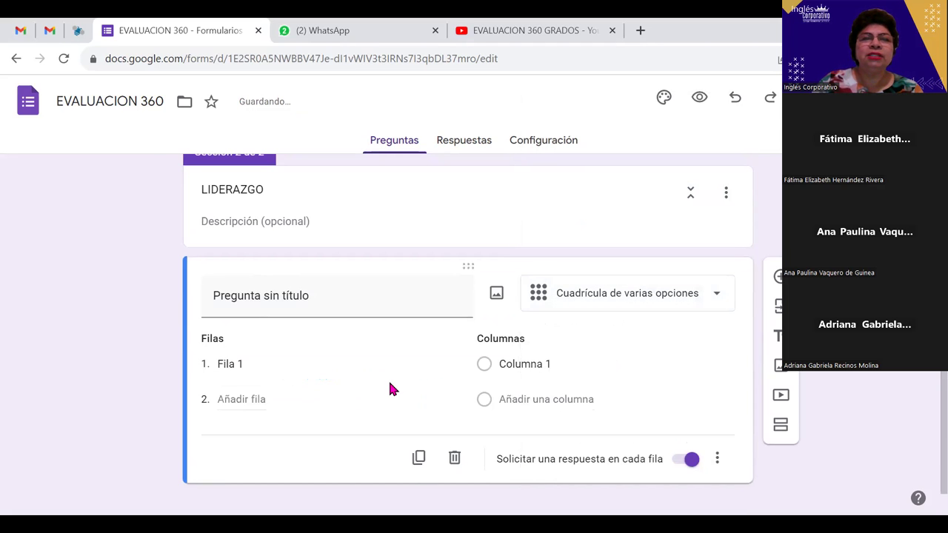
left_click(719, 297)
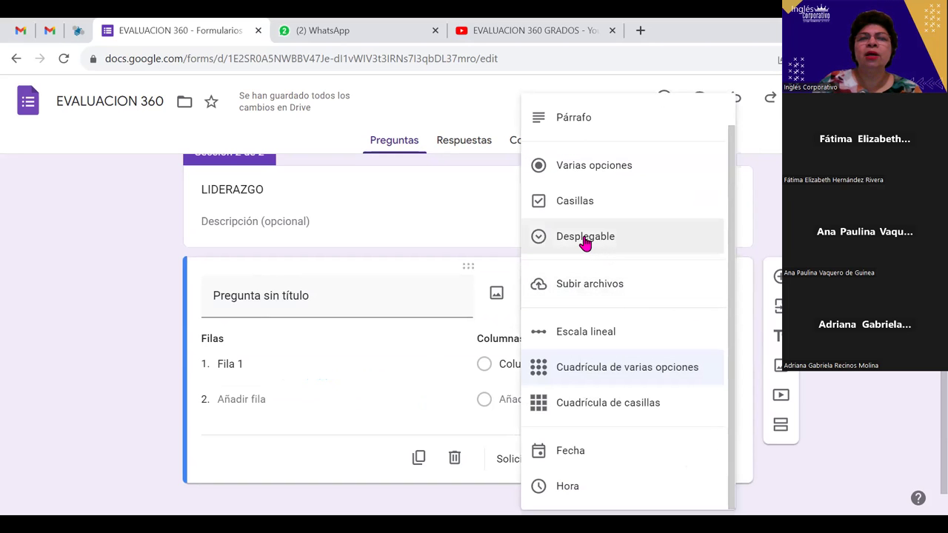
left_click(585, 238)
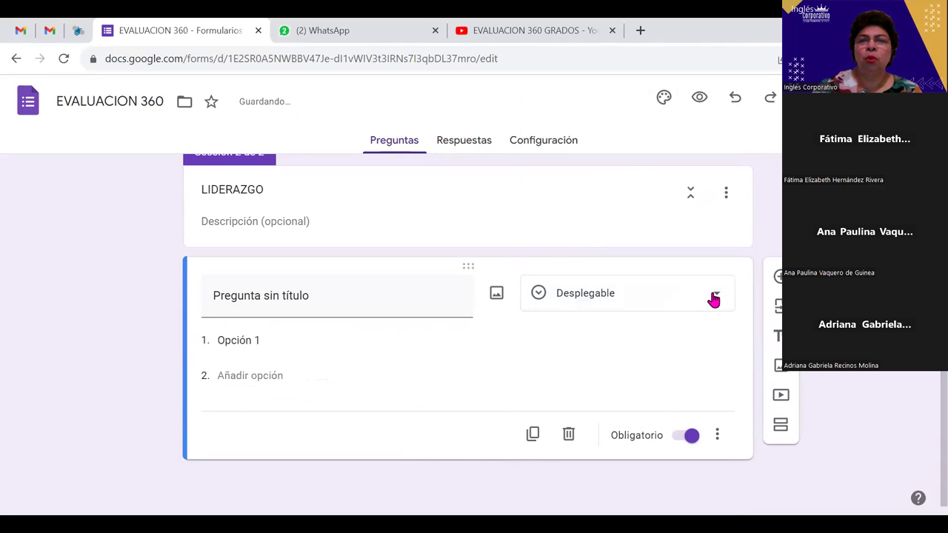
Change the question's type to Cuadrícula de casillas and title it "1. MUESTRA RESPETO HACIA SUS SUBALTERNOS"
left_click(716, 297)
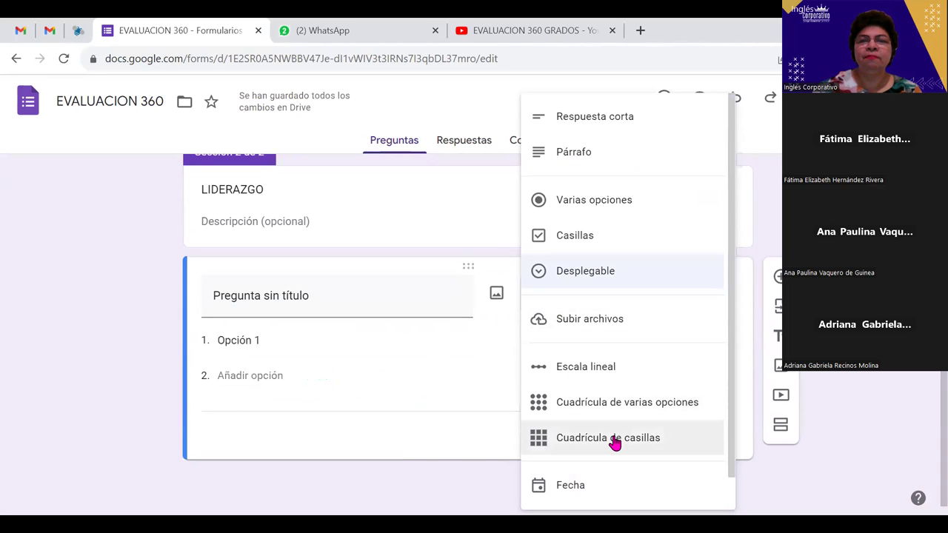
left_click(615, 440)
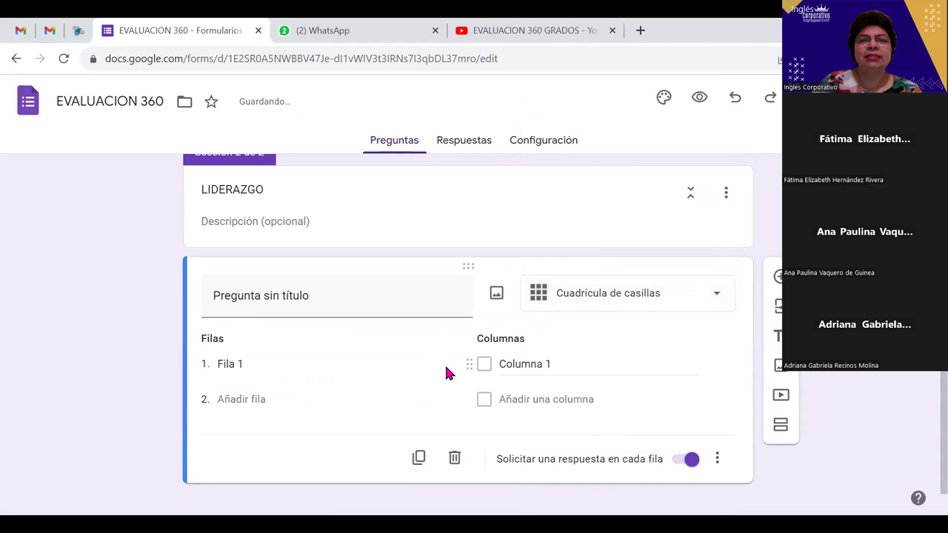
left_click(289, 304)
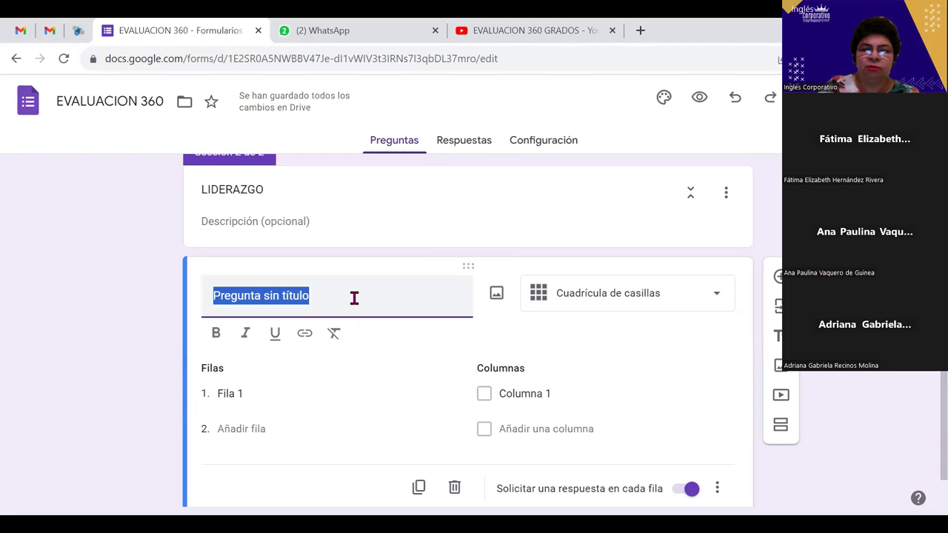
type("1. M")
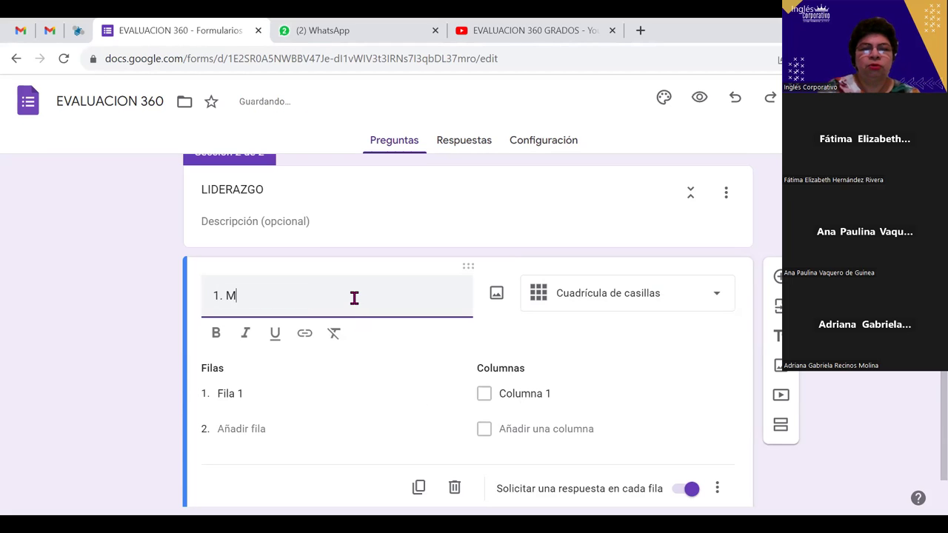
type("UESTRA RE")
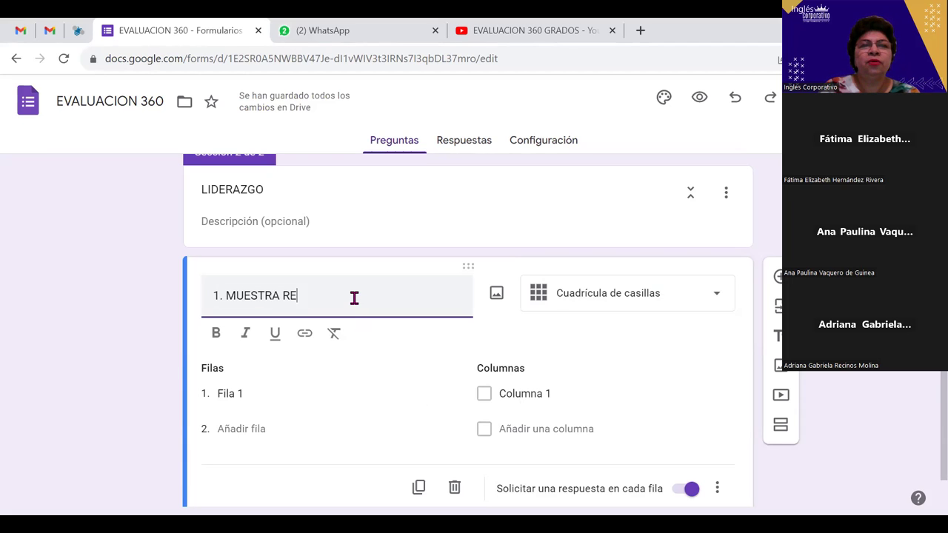
type("SPETO HACIA SUS")
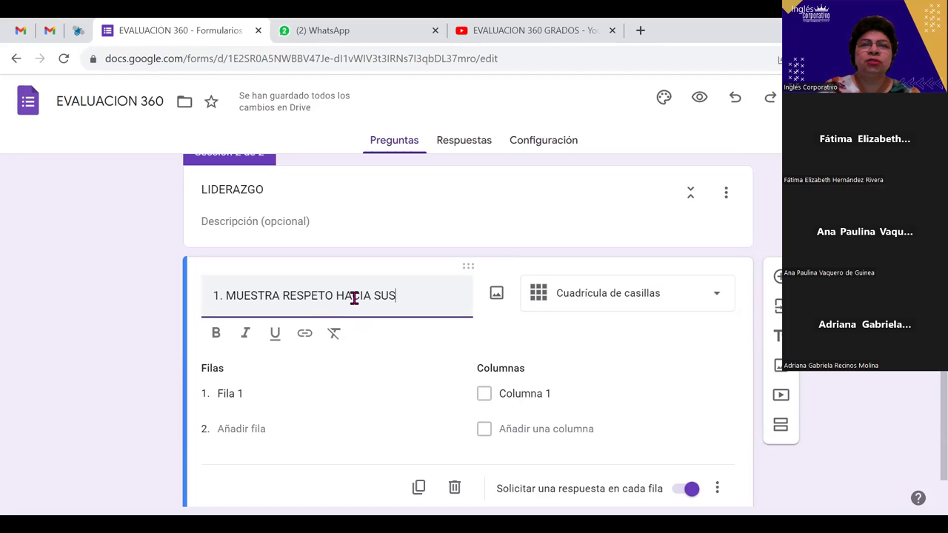
type(" SUBALTERNOS")
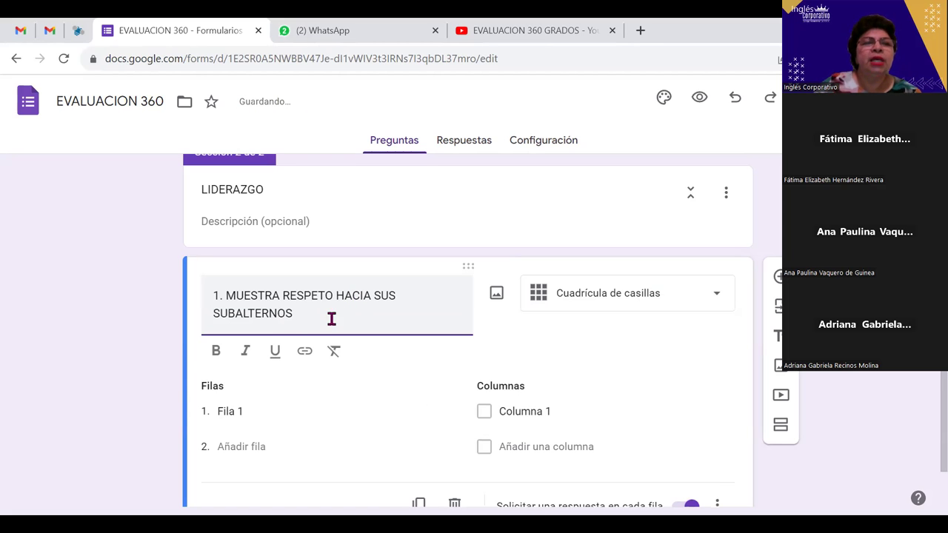
Add a second row, Fila 2, to the checkbox grid question in the LIDERAZGO section
left_click(229, 411)
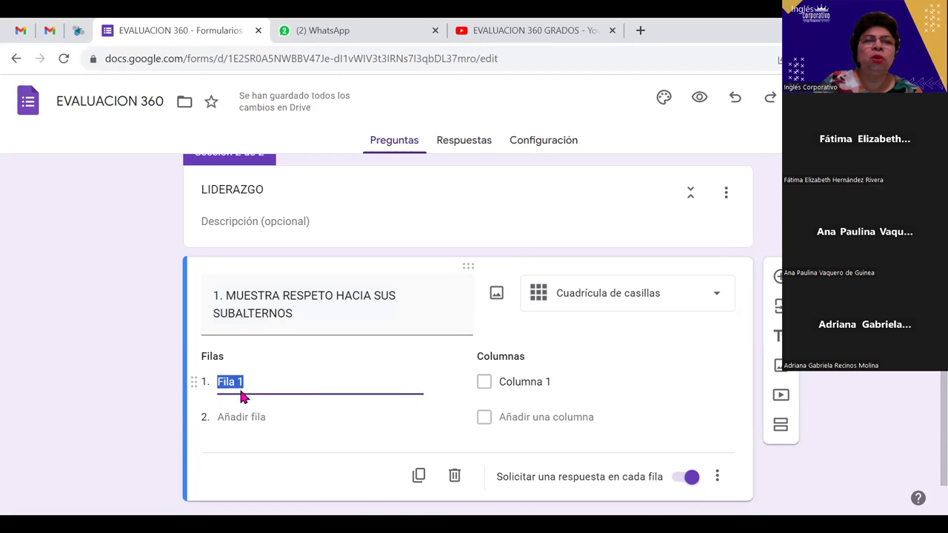
left_click(238, 416)
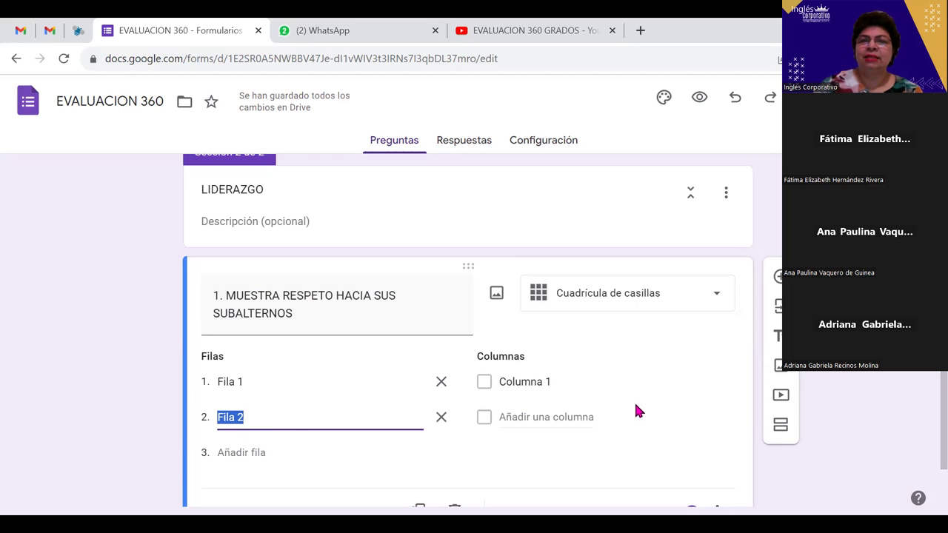
left_click(666, 406)
scroll(664, 413, "down", 1)
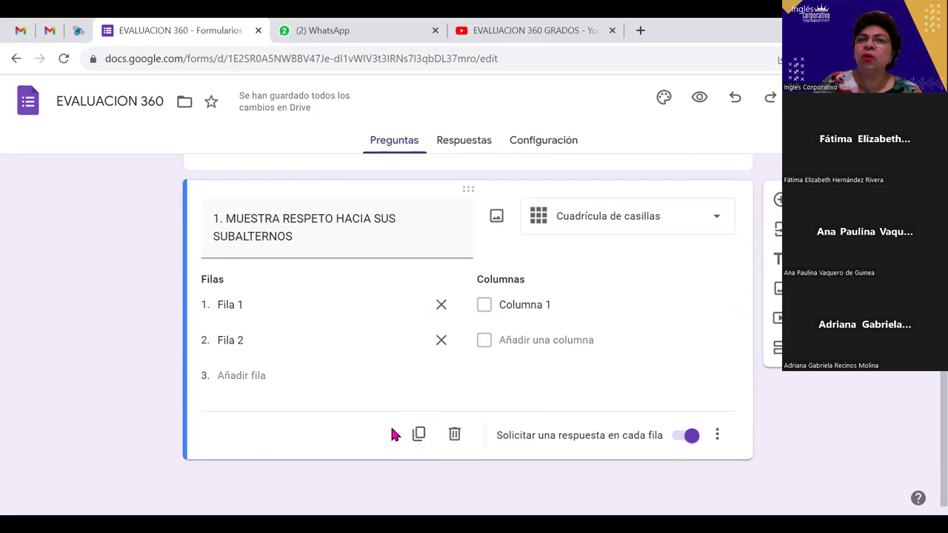
Turn on the Convertir en un cuestionario option in the form's settings
scroll(391, 434, "up", 2)
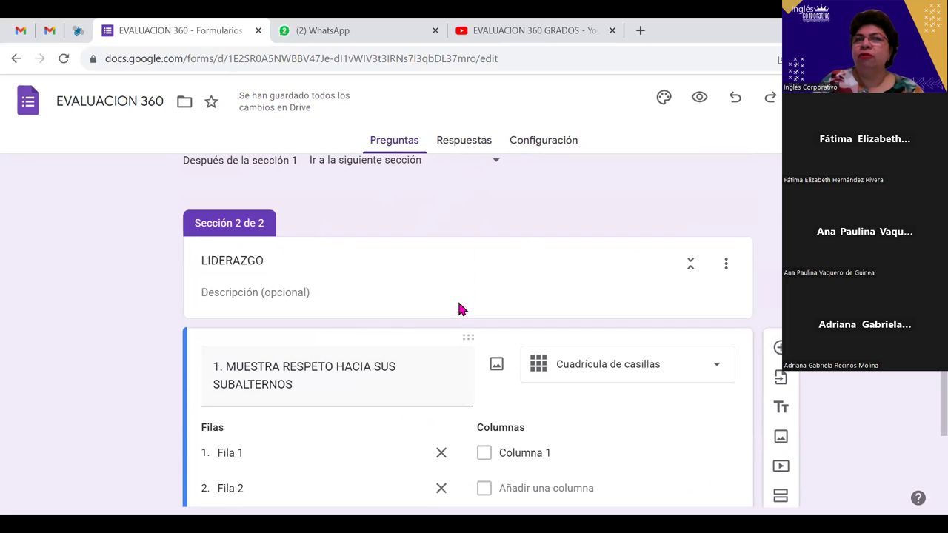
left_click(543, 146)
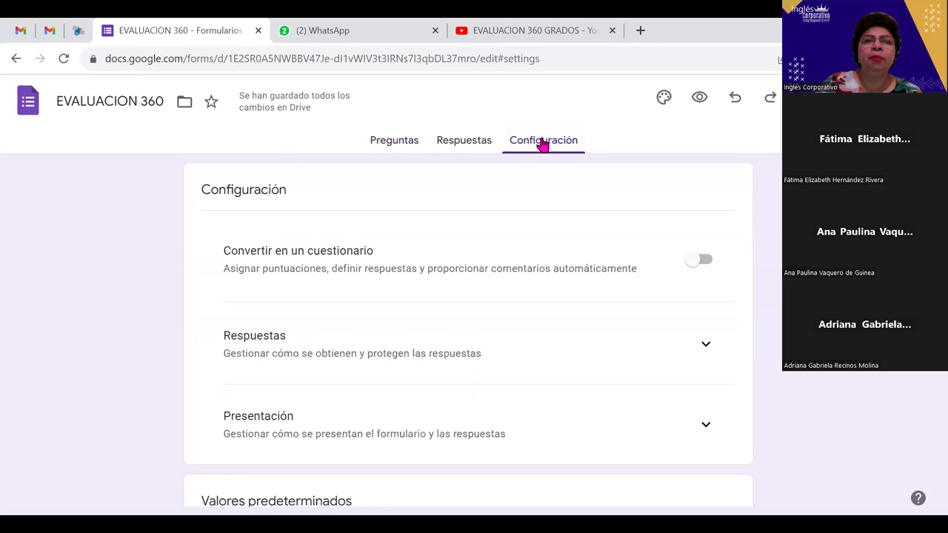
left_click(705, 259)
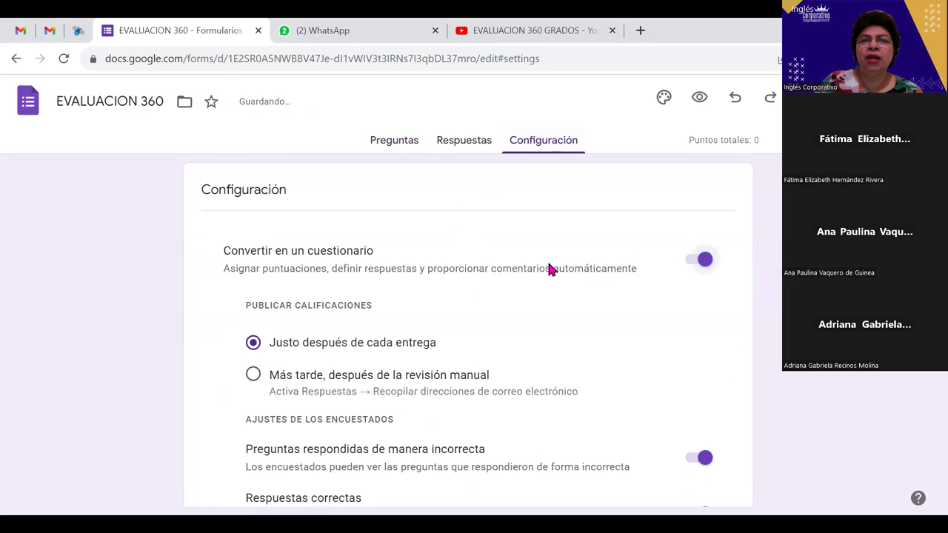
Examine the quiz settings and expand Ajustes predeterminados del formulario and Ajustes predeterminados de la pregunta to view their options
scroll(557, 278, "down", 2)
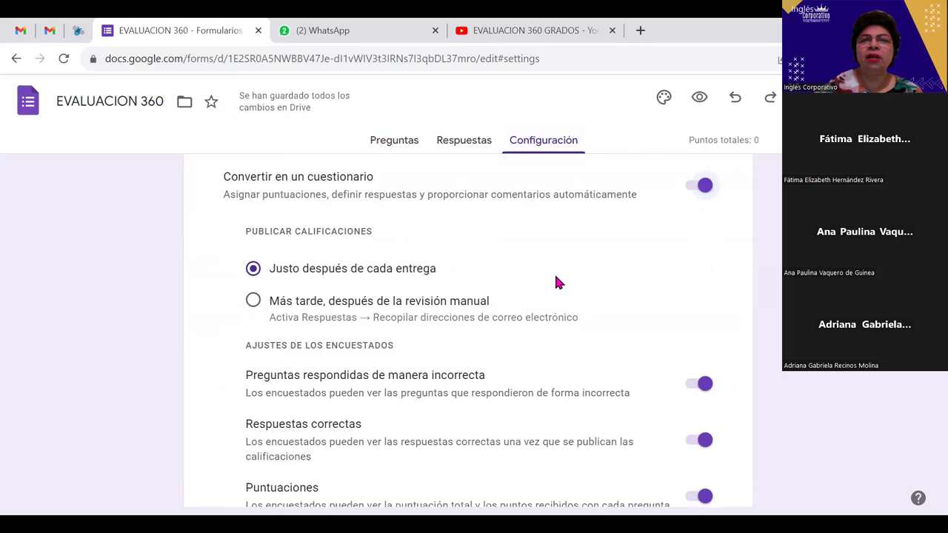
scroll(556, 280, "down", 4)
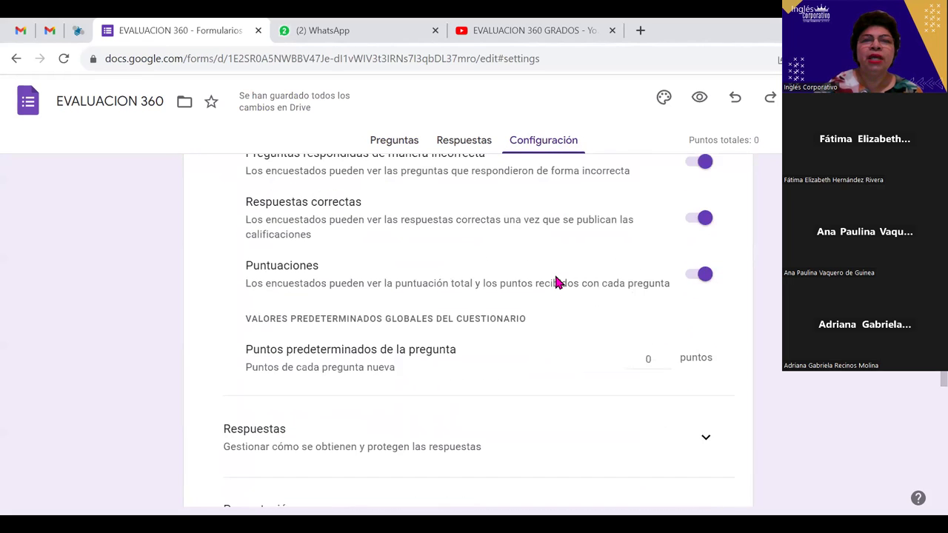
scroll(557, 282, "down", 3)
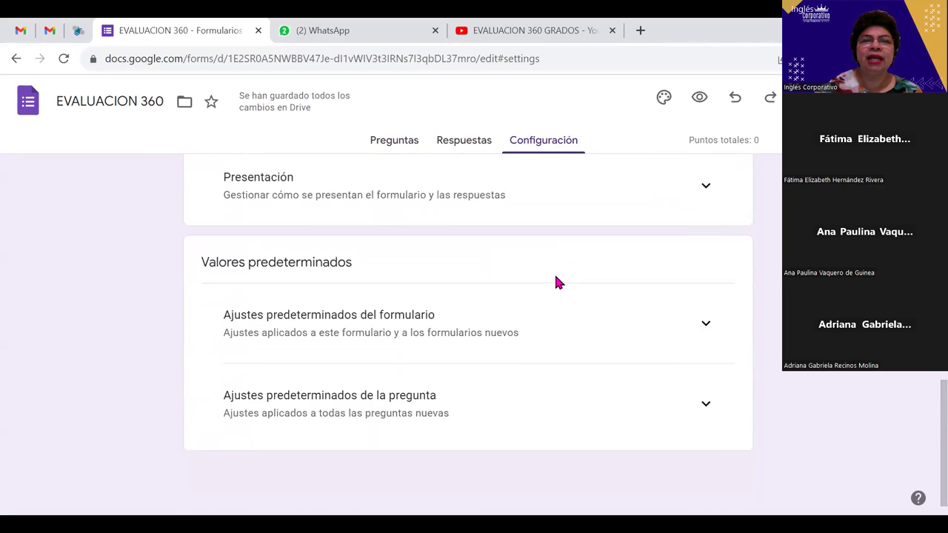
left_click(703, 326)
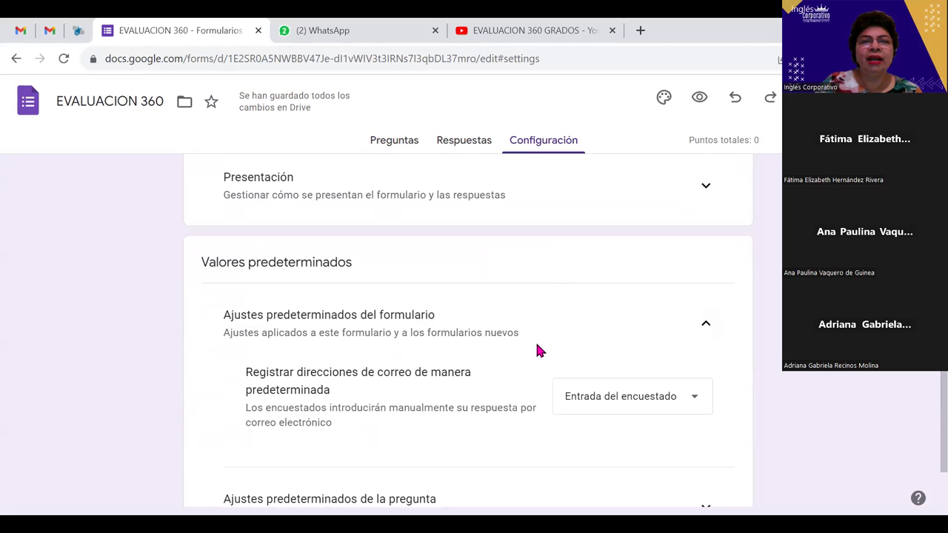
scroll(512, 362, "down", 2)
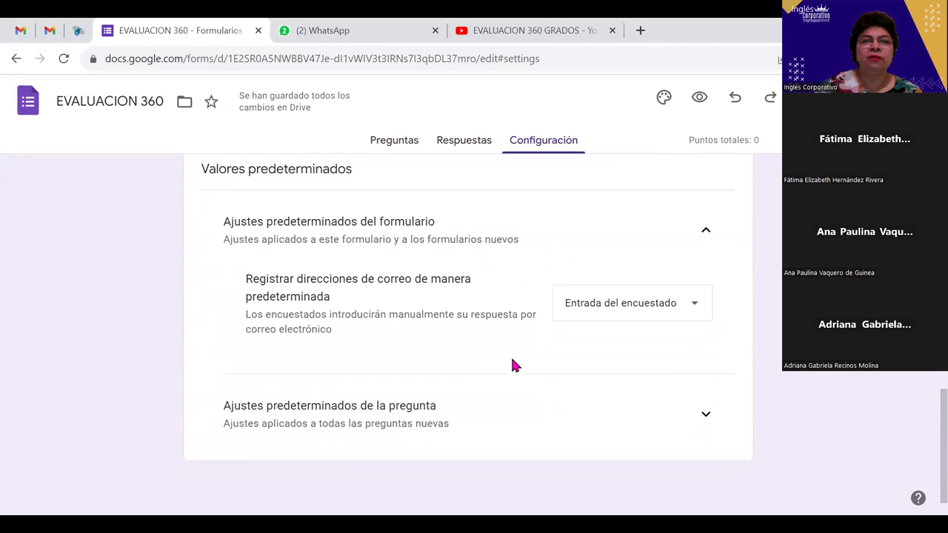
left_click(706, 406)
scroll(557, 400, "down", 1)
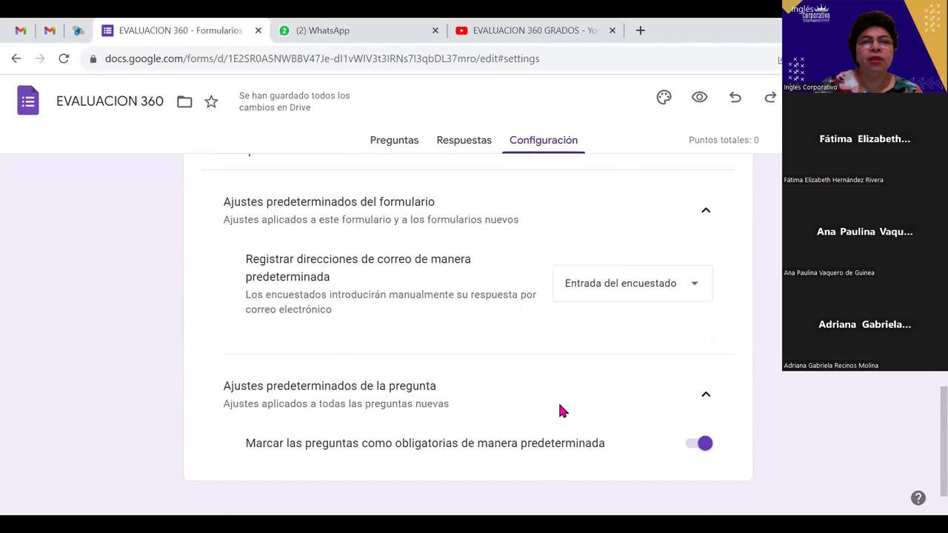
Expand the Presentación settings and examine the form presentation, post-submission and restriction options
scroll(601, 366, "up", 4)
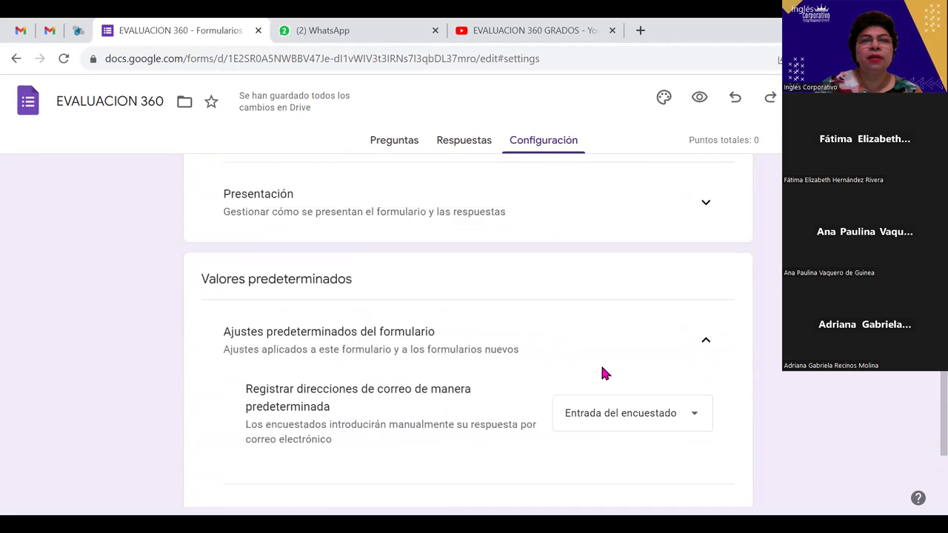
left_click(707, 342)
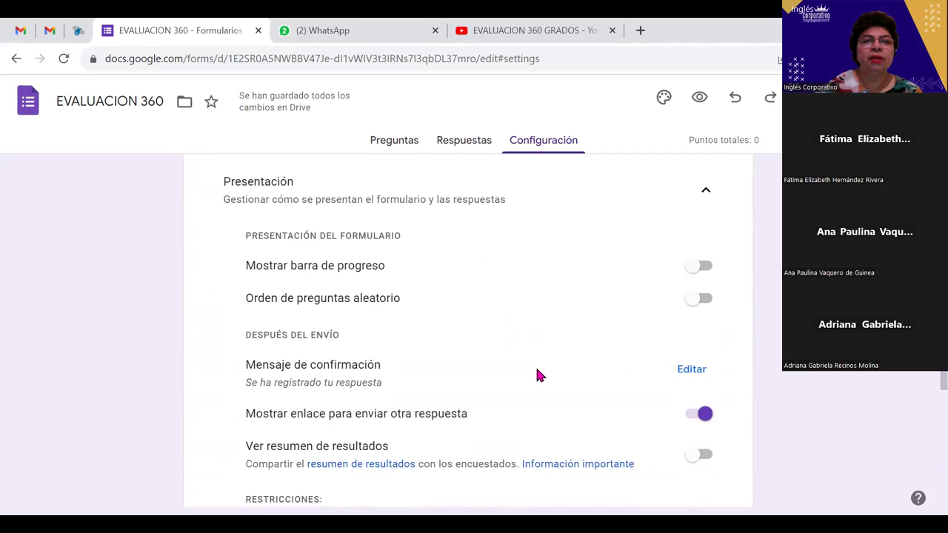
scroll(530, 376, "down", 1)
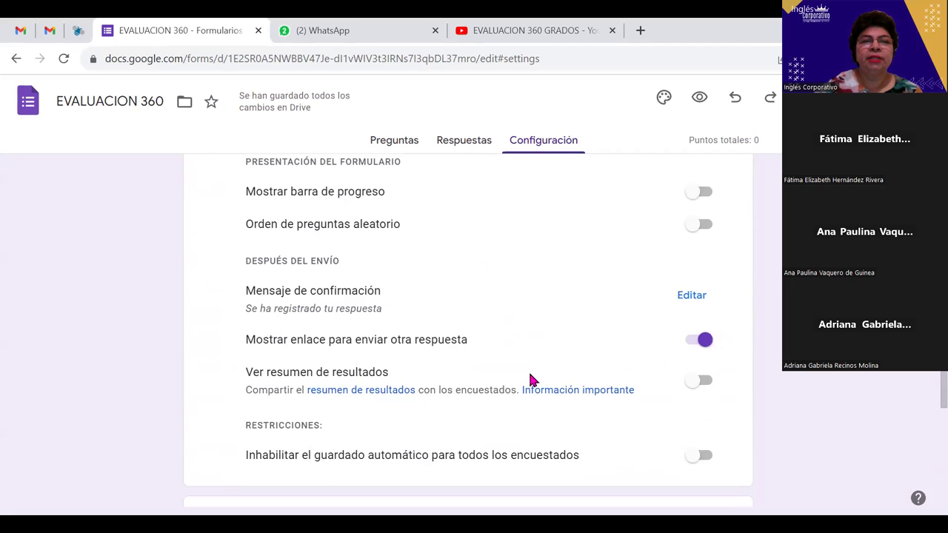
scroll(536, 397, "down", 1)
Turn off Preguntas respondidas de manera incorrecta, Respuestas correctas and Puntuaciones, and set grades to publish Más tarde, después de la revisión manual
scroll(535, 397, "up", 5)
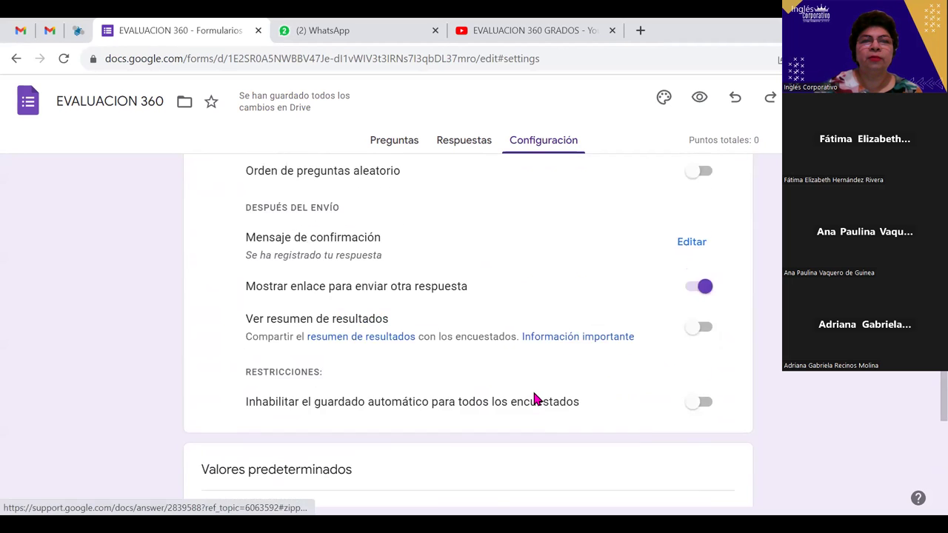
scroll(535, 399, "up", 1)
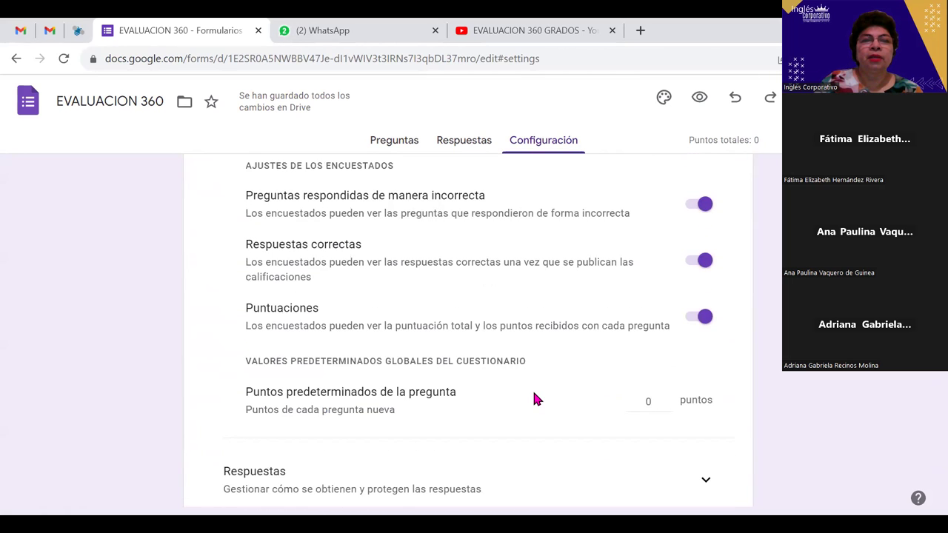
left_click(692, 324)
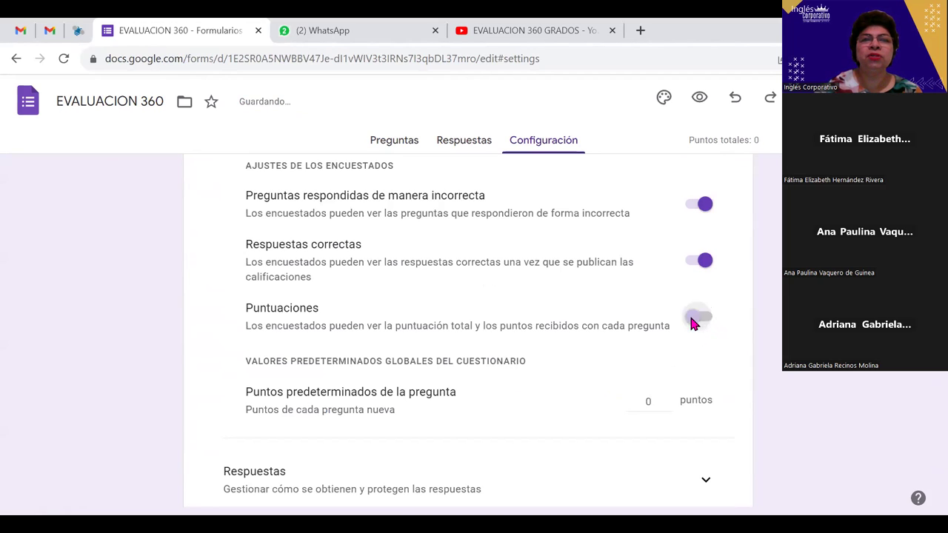
left_click(691, 267)
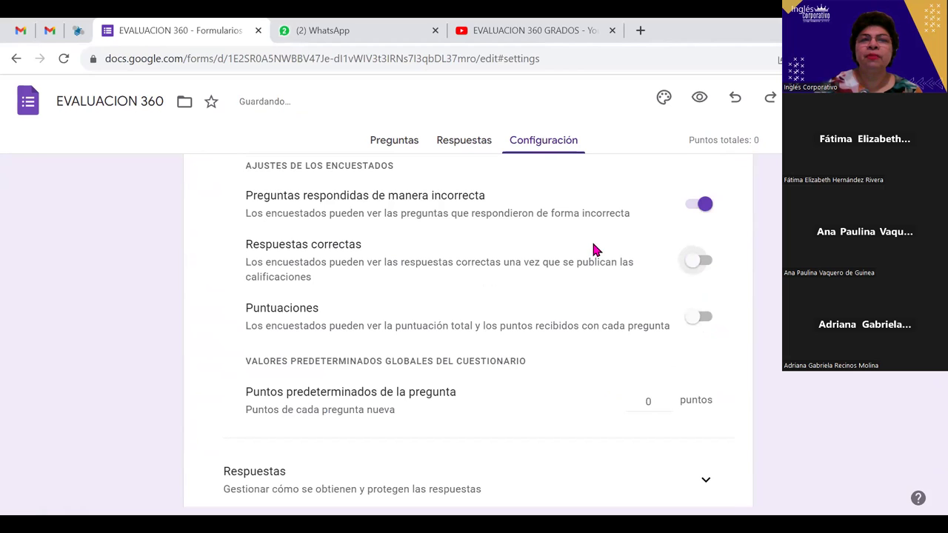
left_click(693, 207)
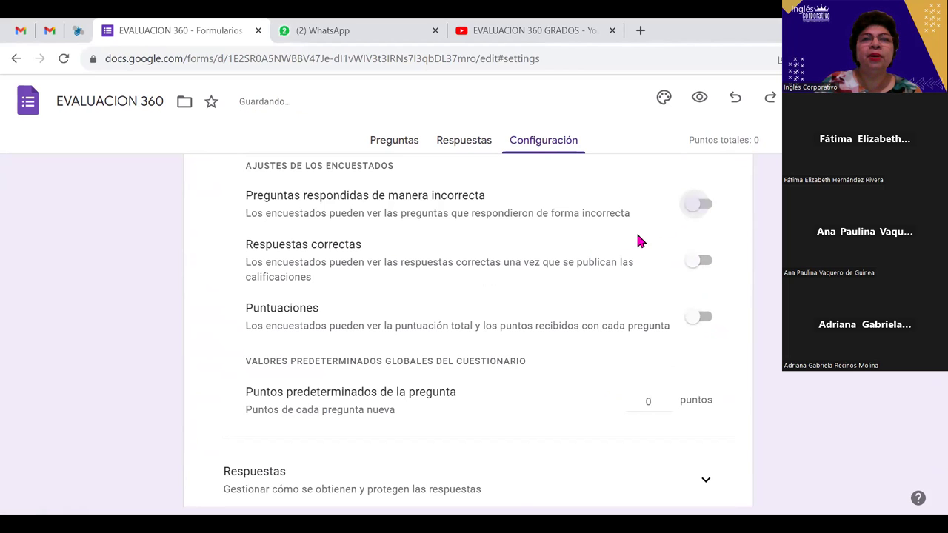
scroll(626, 243, "up", 2)
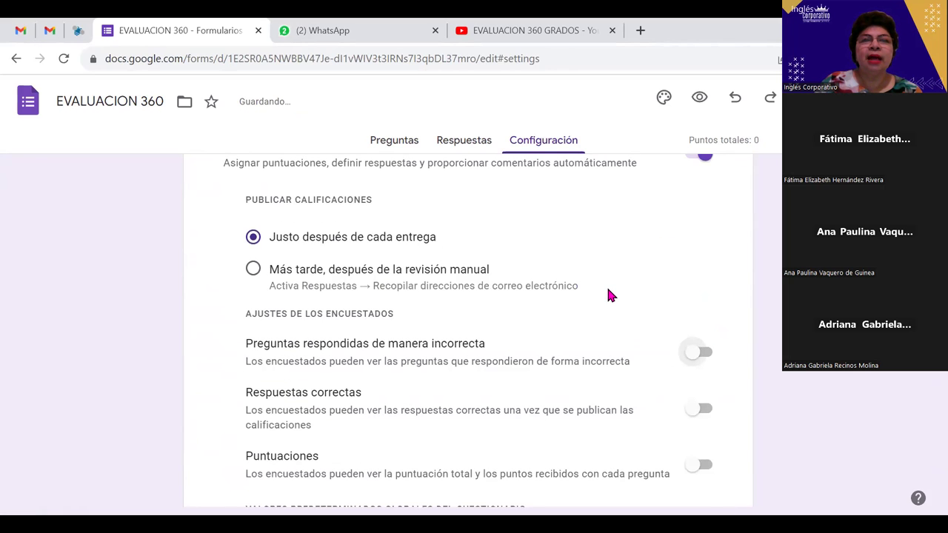
left_click(253, 270)
Review the remaining form settings, from Presentación down to the default email collection and required-question options
scroll(575, 307, "down", 4)
scroll(577, 308, "down", 3)
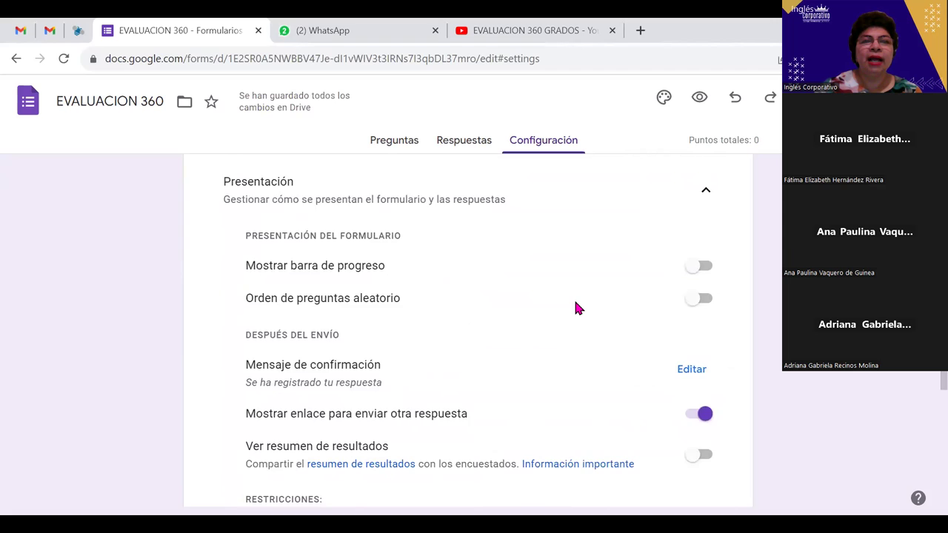
scroll(579, 308, "down", 2)
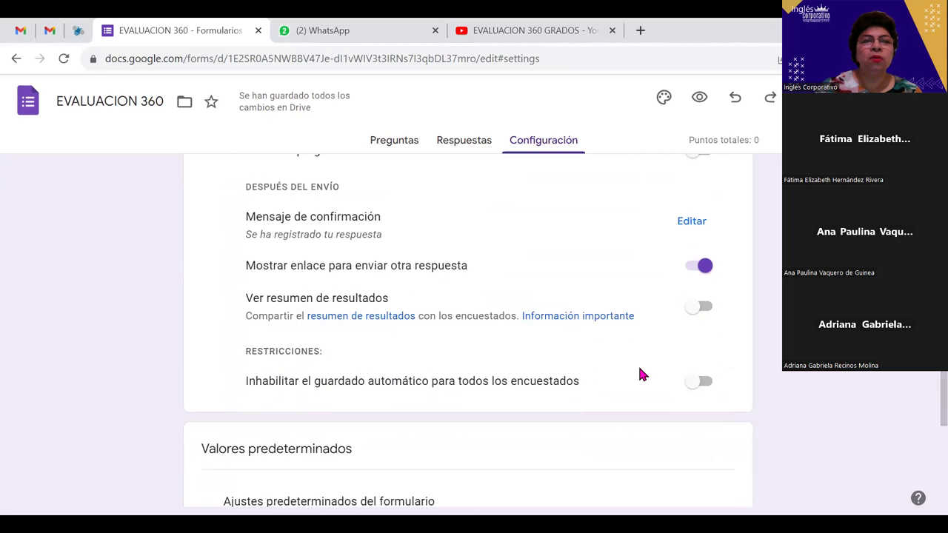
scroll(642, 374, "down", 2)
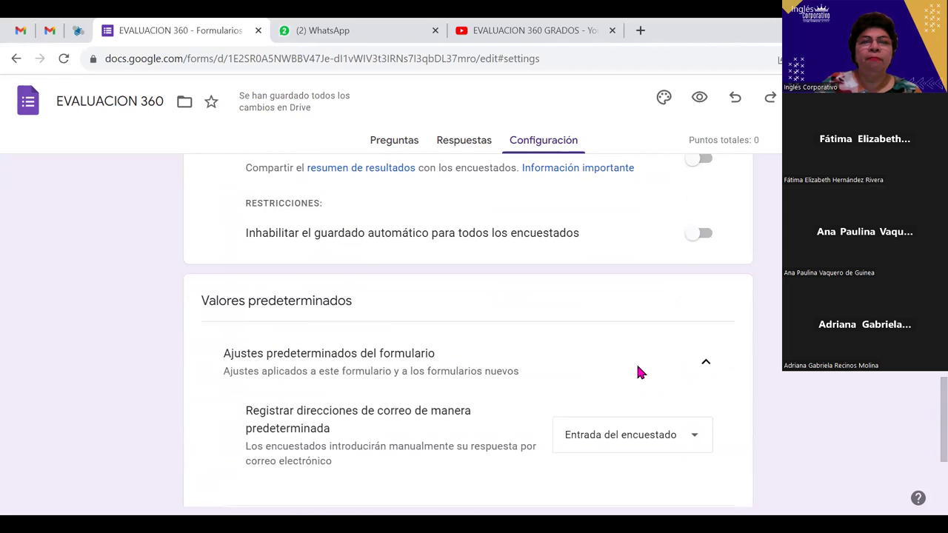
scroll(624, 373, "down", 1)
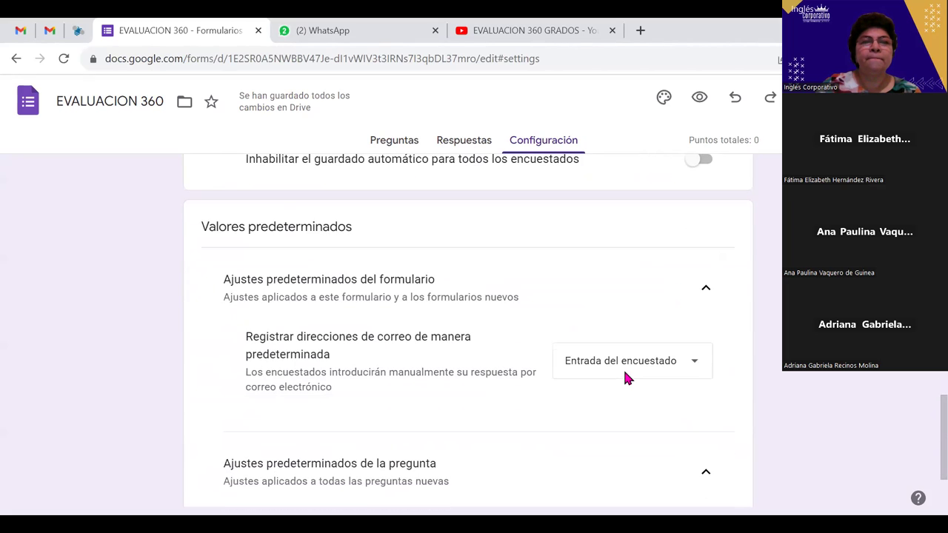
scroll(564, 395, "down", 2)
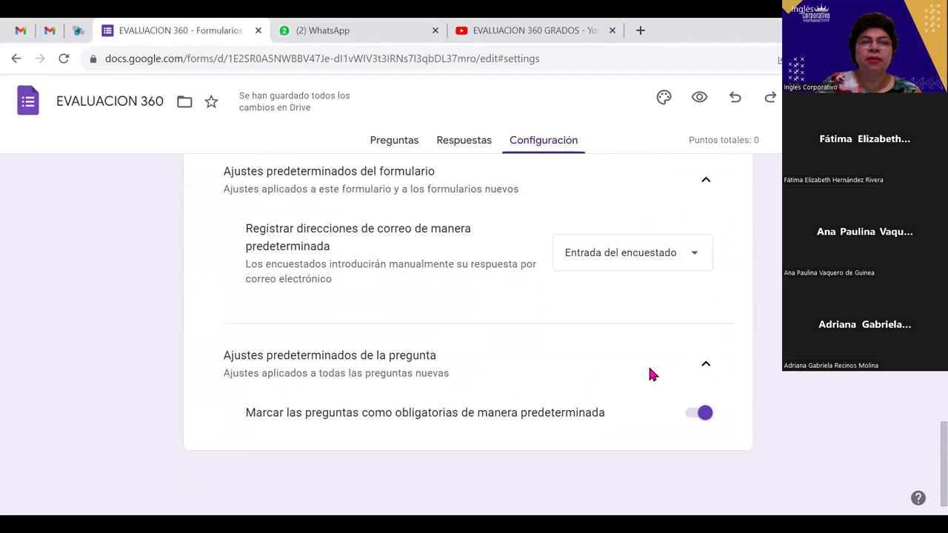
scroll(649, 374, "up", 10)
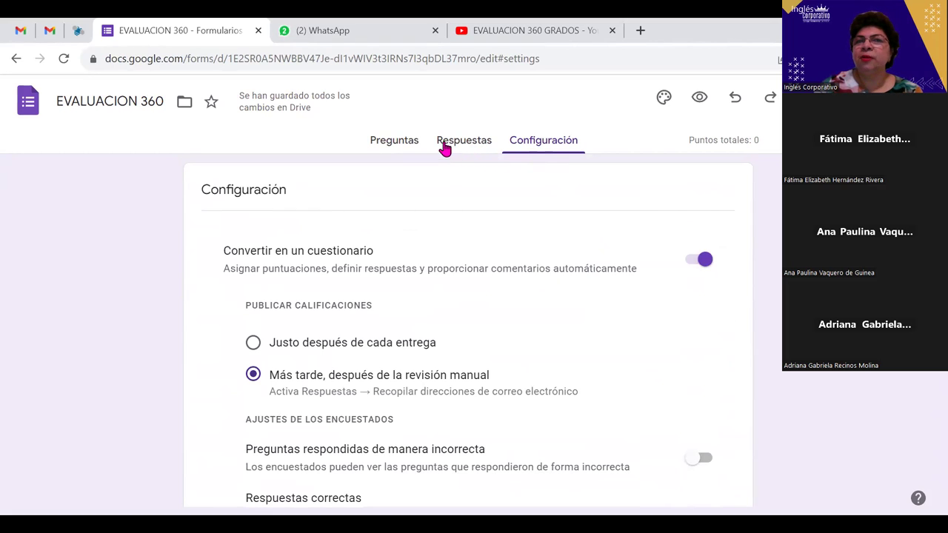
Return to the form's questions, open the Enviar formulario options and copy the form's full link to the clipboard
left_click(398, 142)
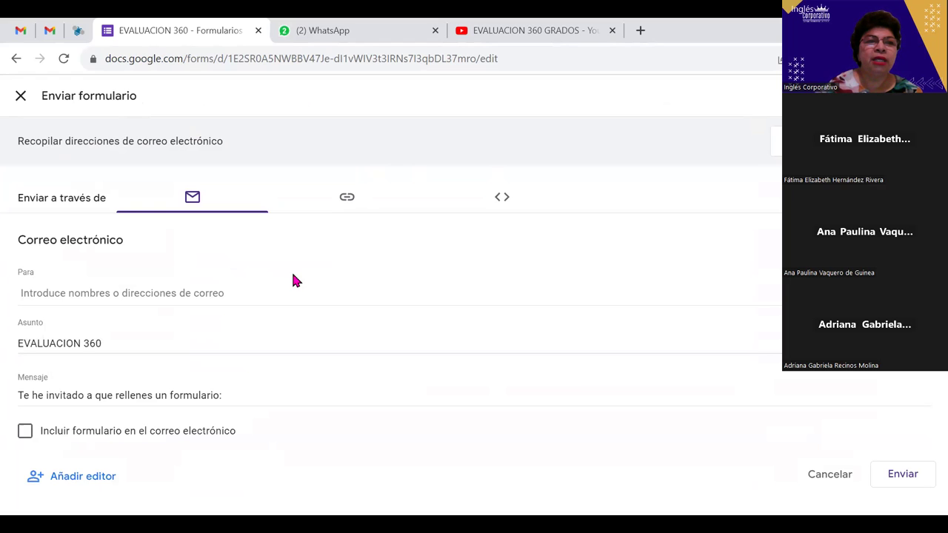
left_click(346, 199)
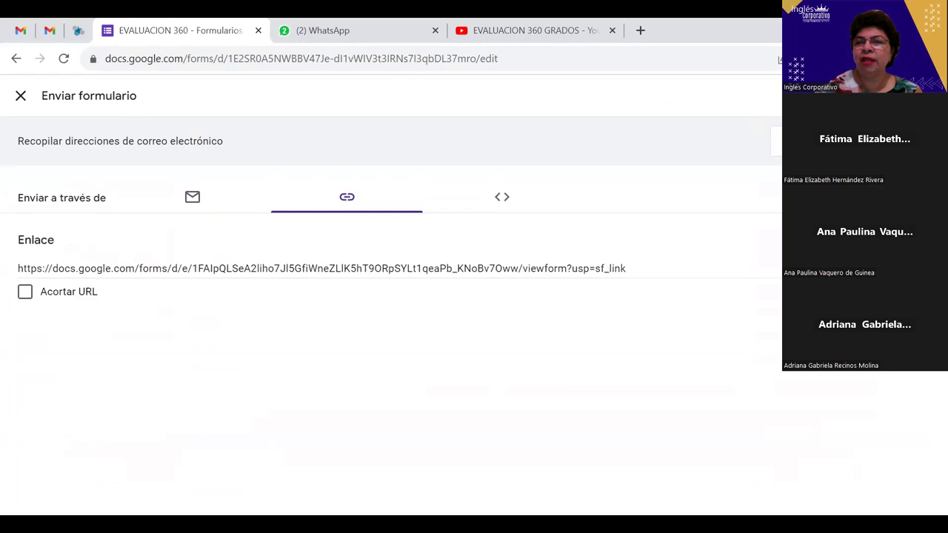
key("ctrl+c")
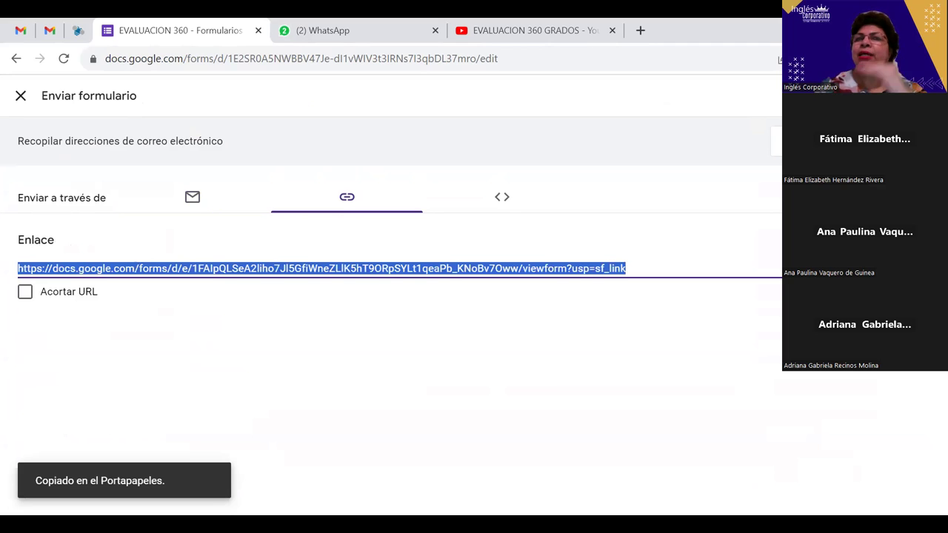